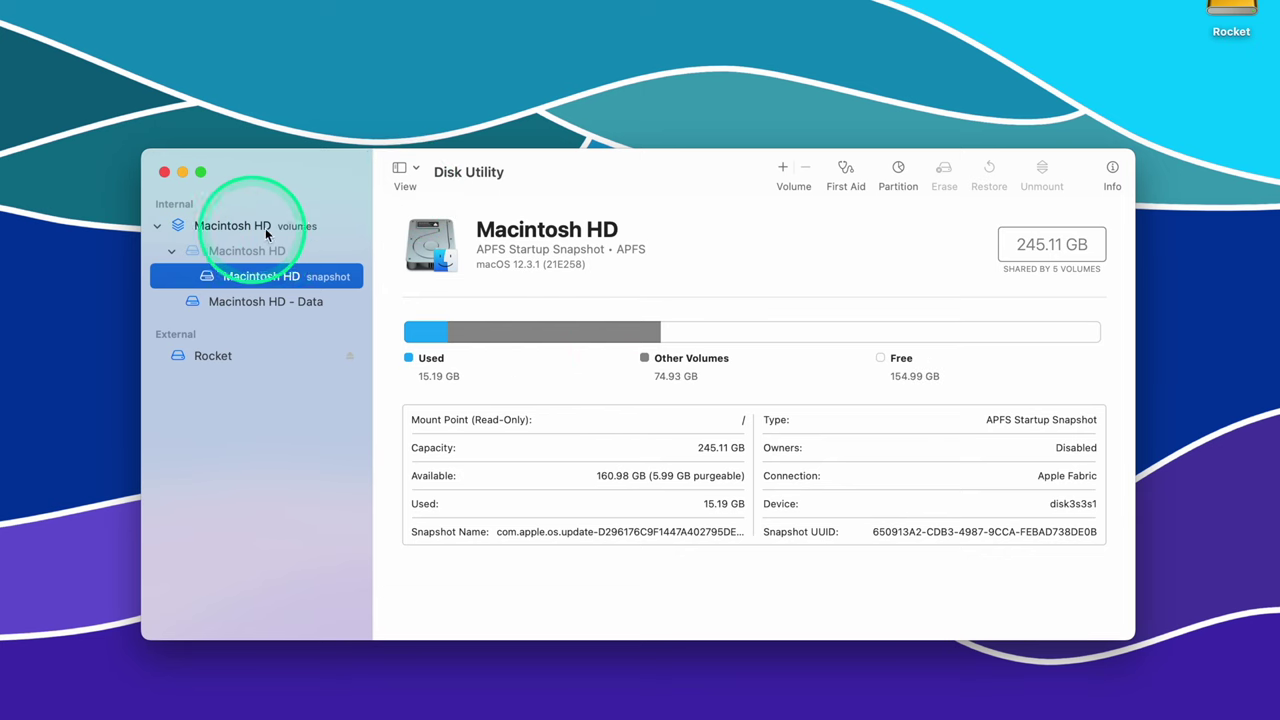
View the external Rocket drive's details: Mac OS Extended (Journaled), 2.05 TB, 862.5 MB used.
key("fn")
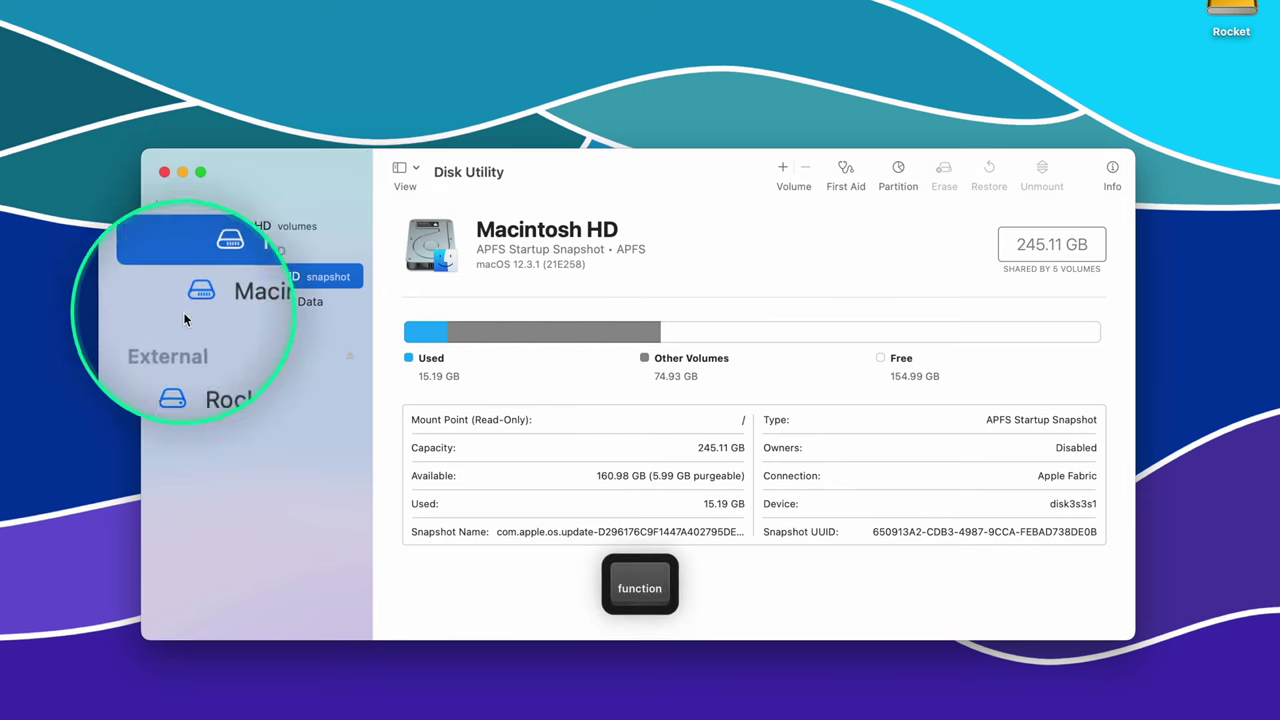
left_click(254, 361)
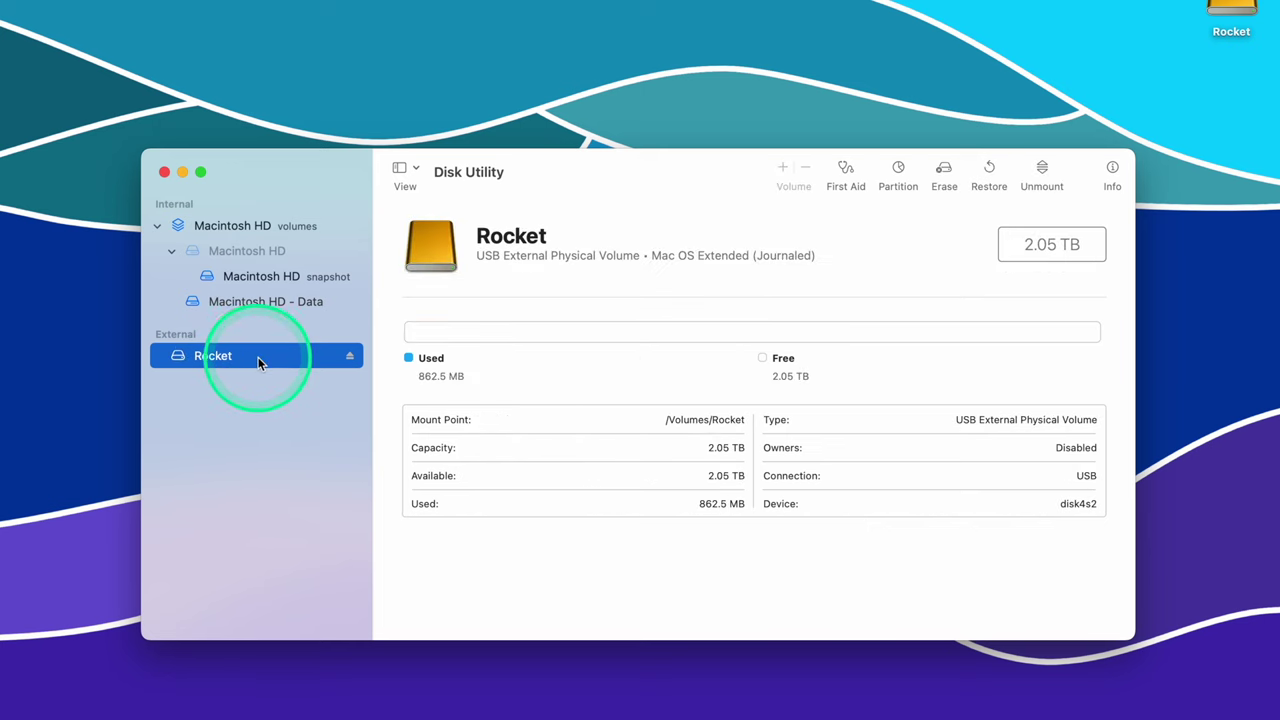
key("fn")
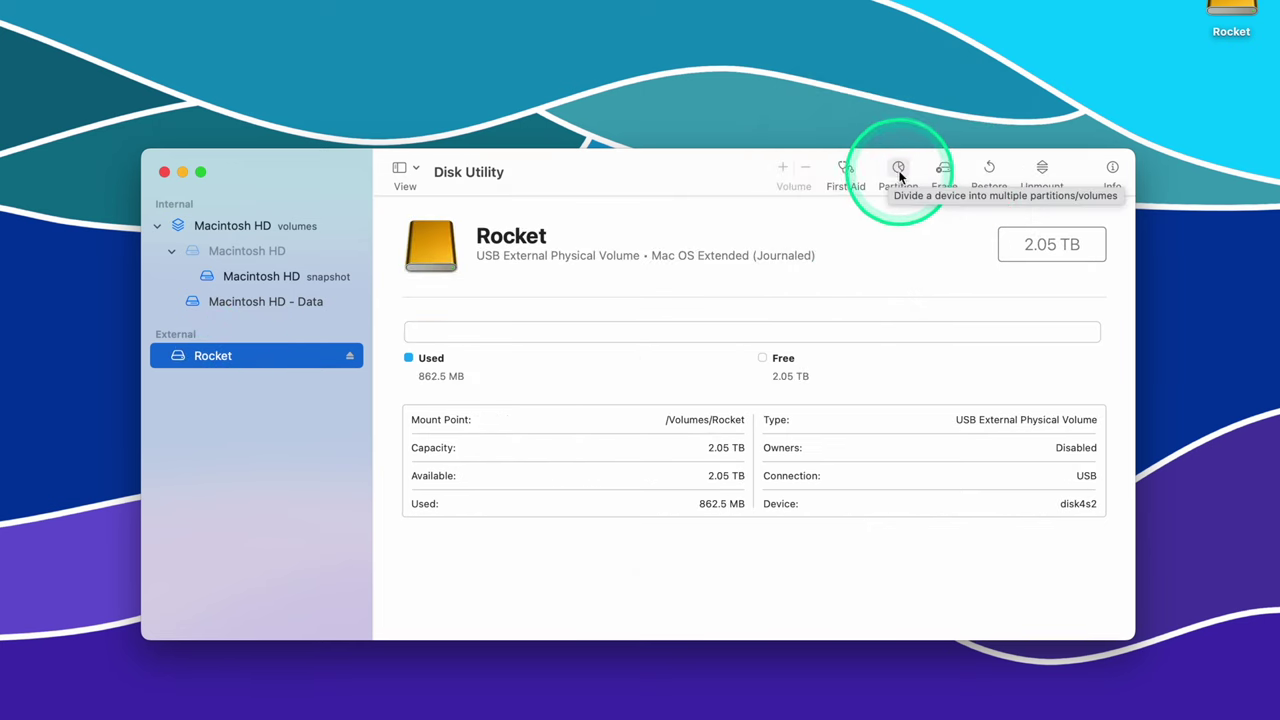
Add a second partition to the Rocket drive's partition layout.
left_click(898, 172)
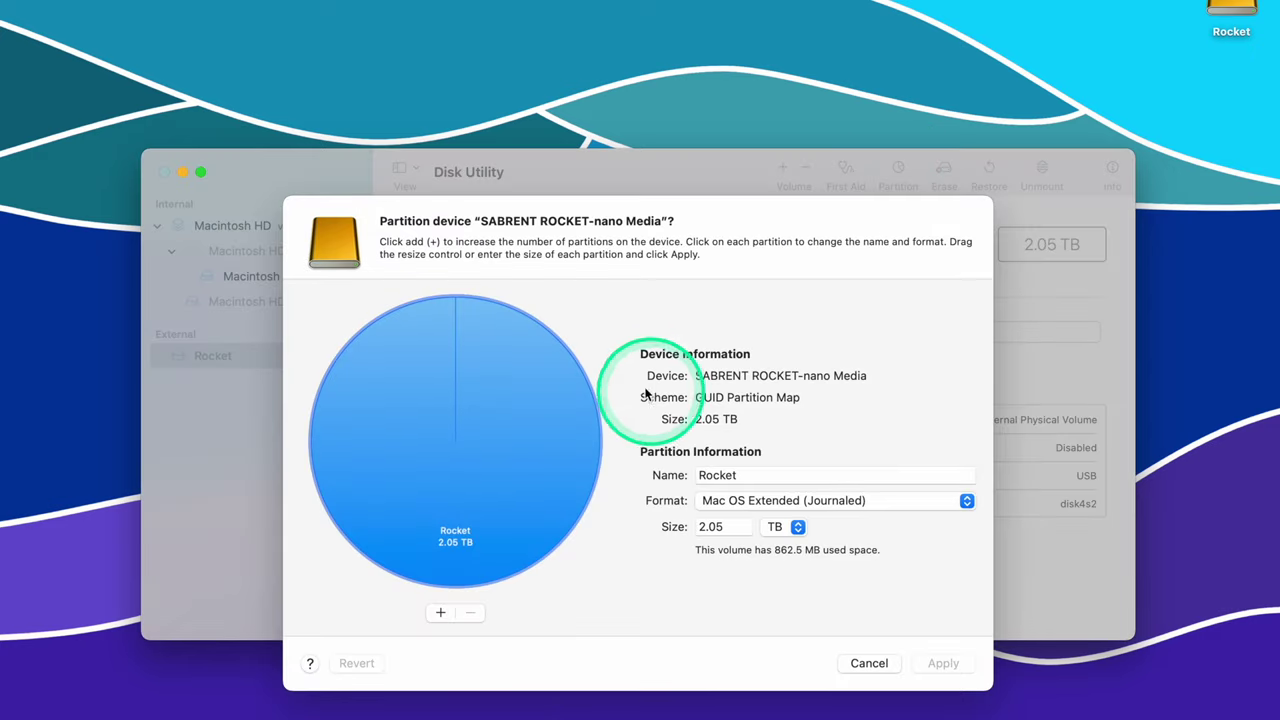
key("fn")
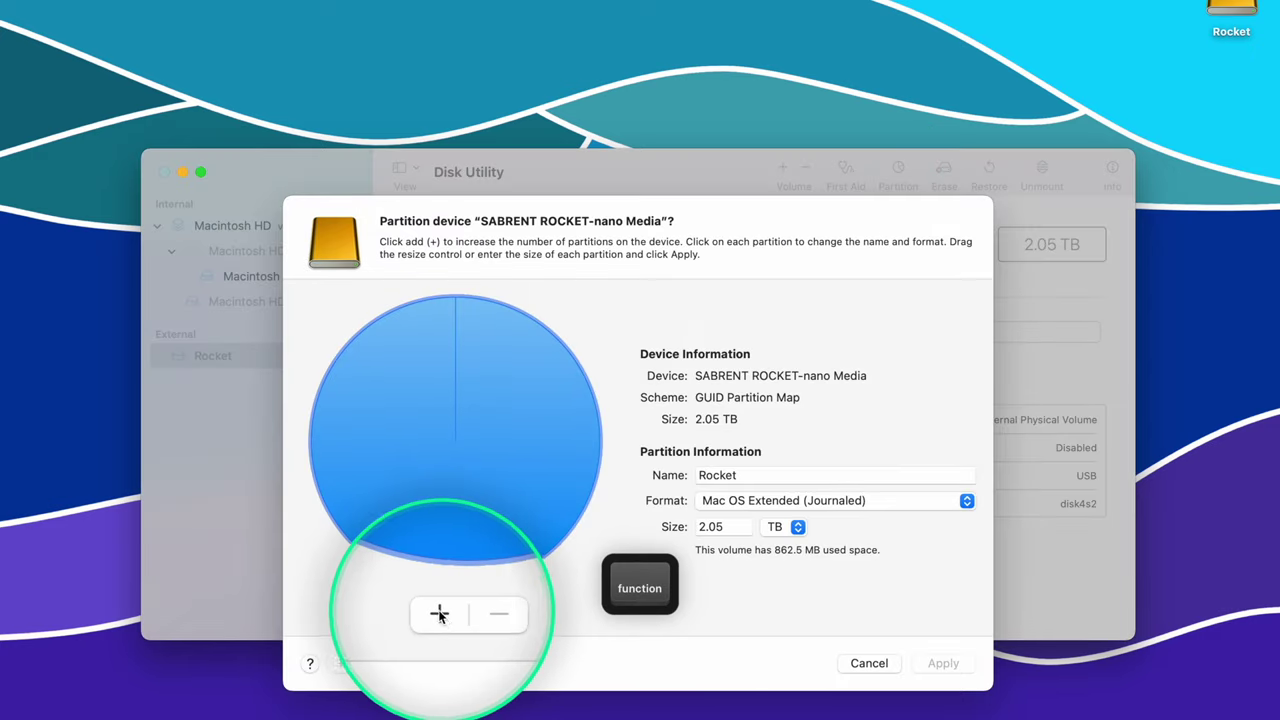
left_click(442, 613)
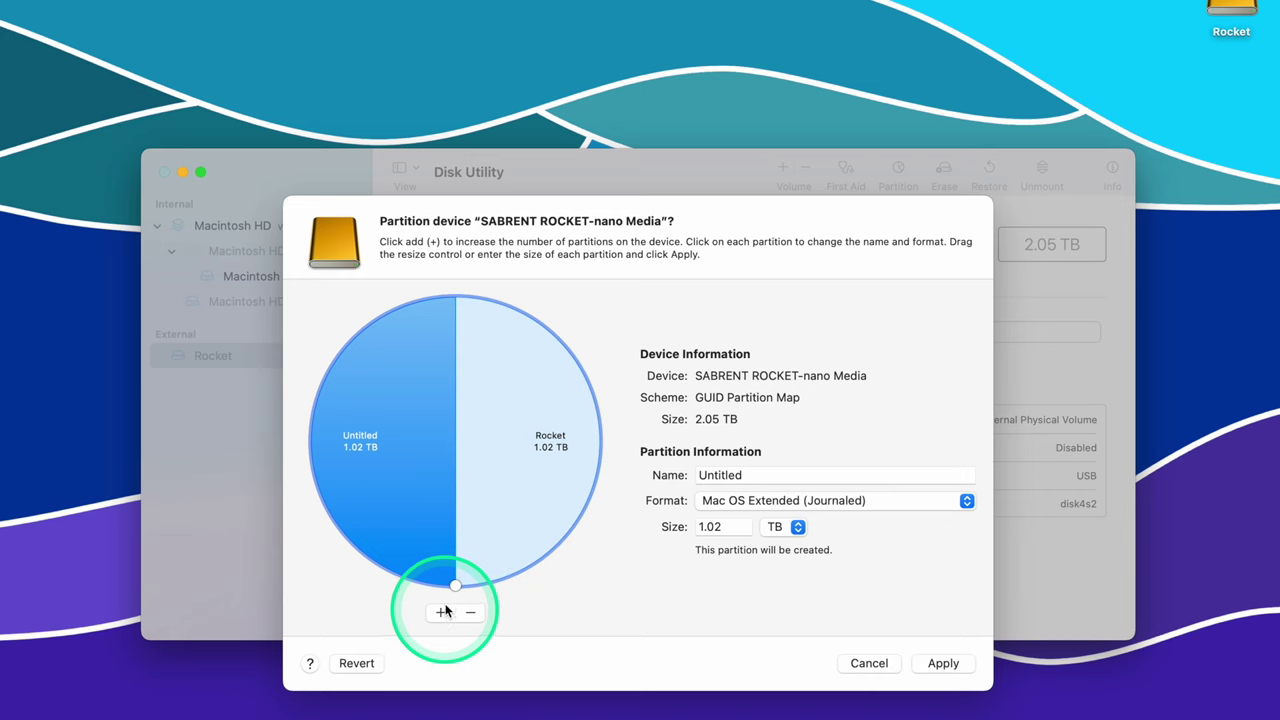
Compare the Rocket and Untitled partitions and select Untitled's 1.02 TB size.
left_click(550, 428)
left_click(386, 447)
left_click(475, 441)
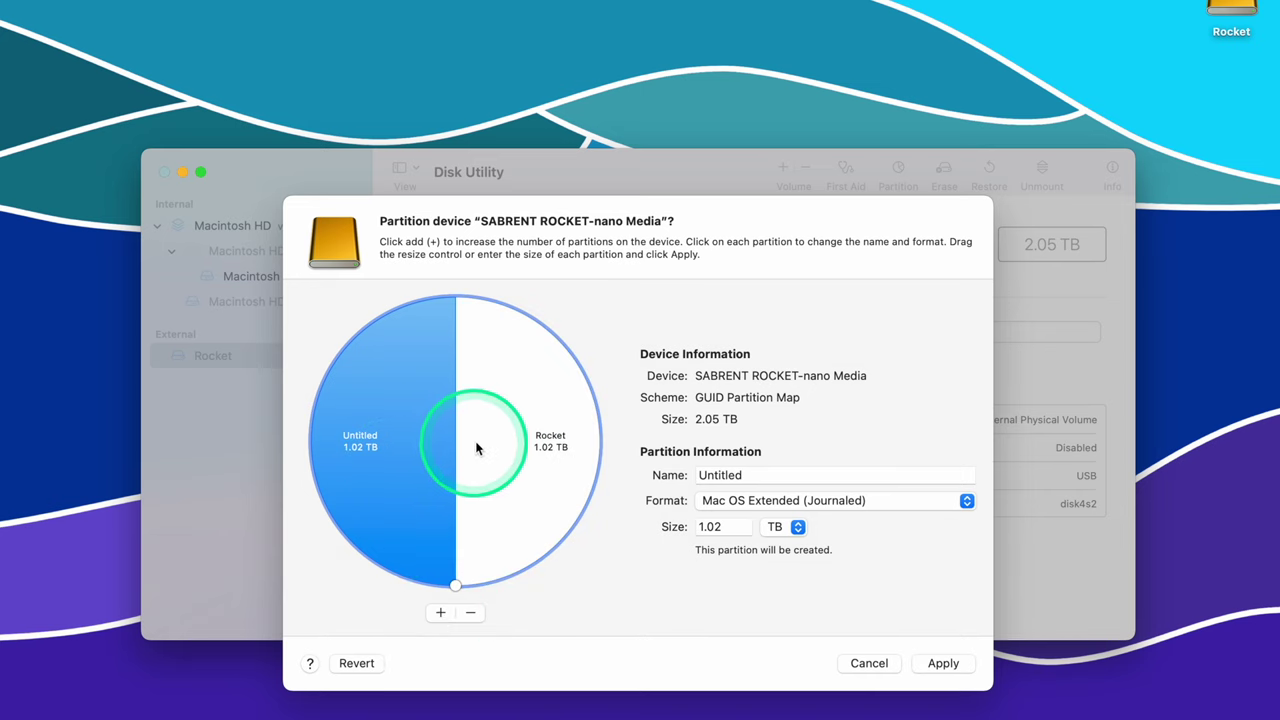
left_click(392, 443)
left_click(472, 440)
left_click(410, 441)
left_click(449, 597)
left_click(718, 528)
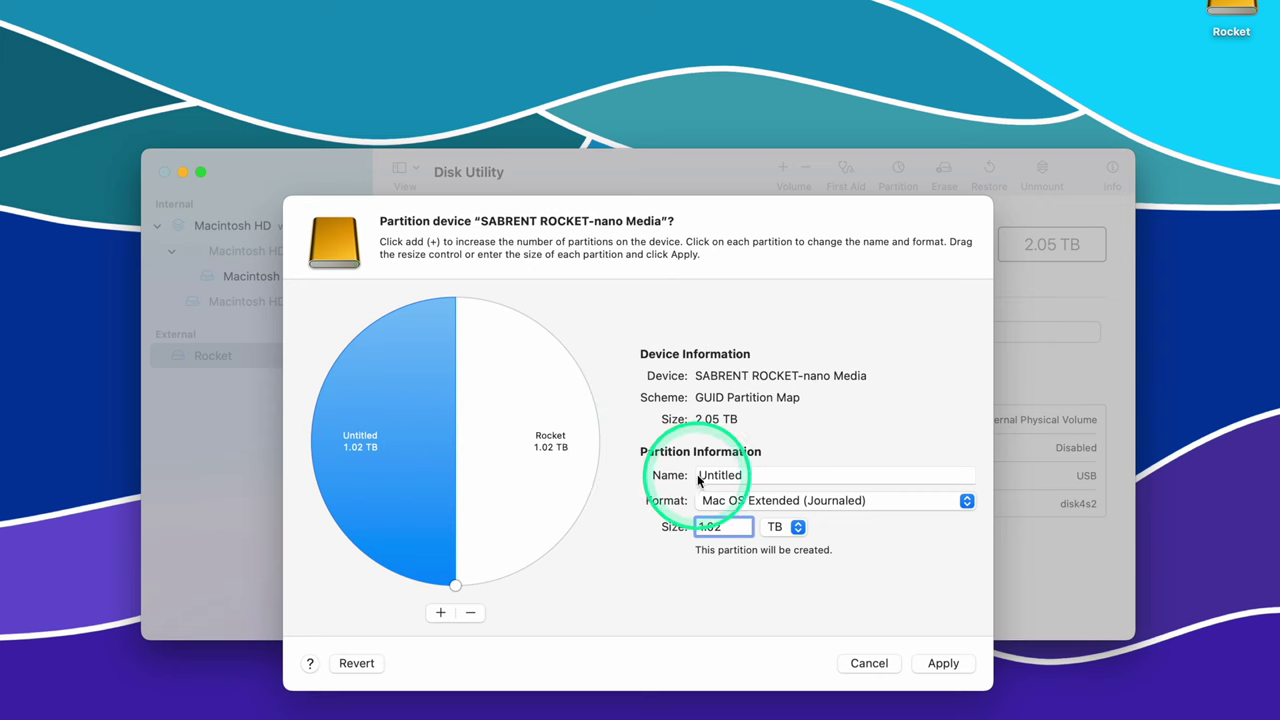
Keep Untitled at 1.02 TB in Mac OS Extended (Journaled) and apply the two-partition layout.
left_click(458, 582)
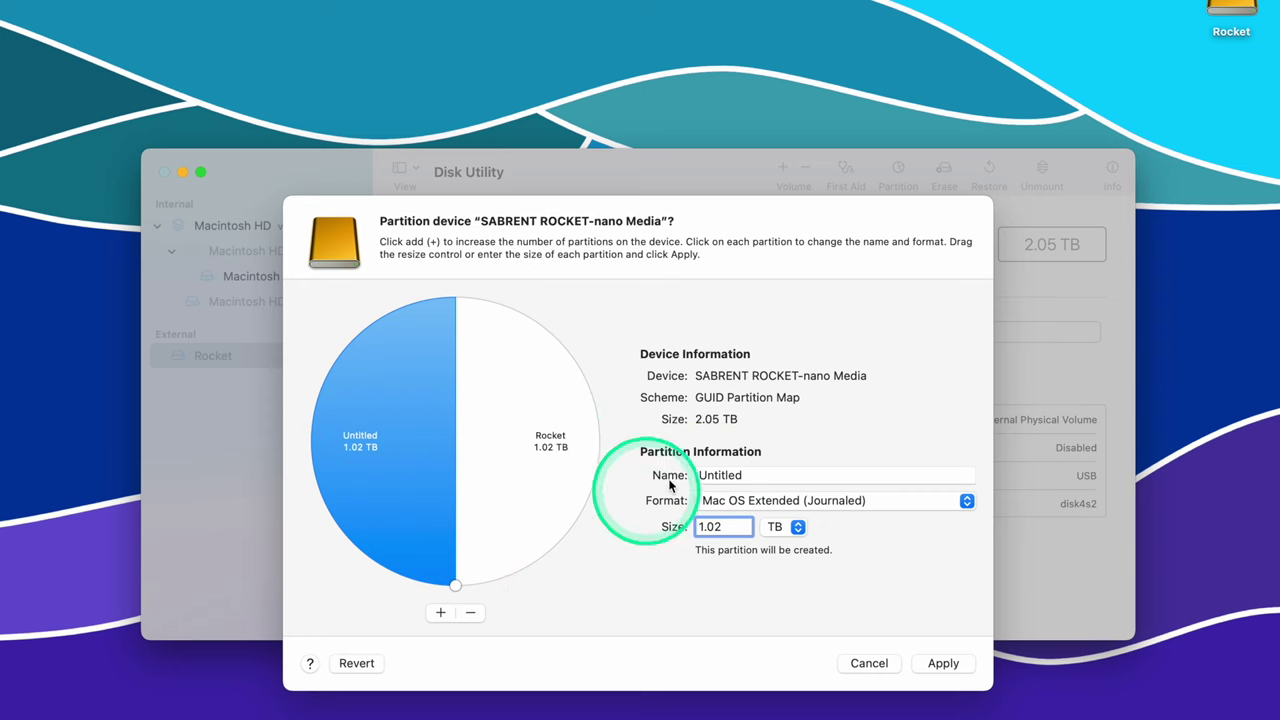
left_click(415, 490)
double_click(723, 477)
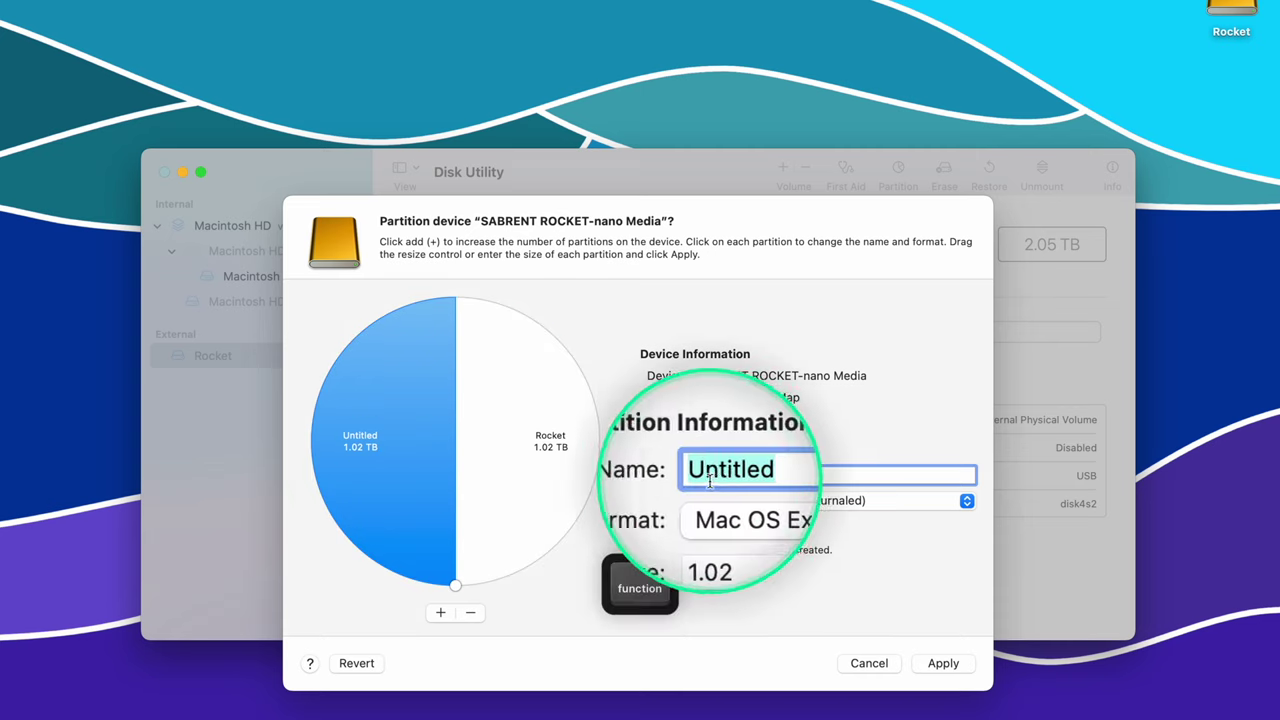
left_click(735, 500)
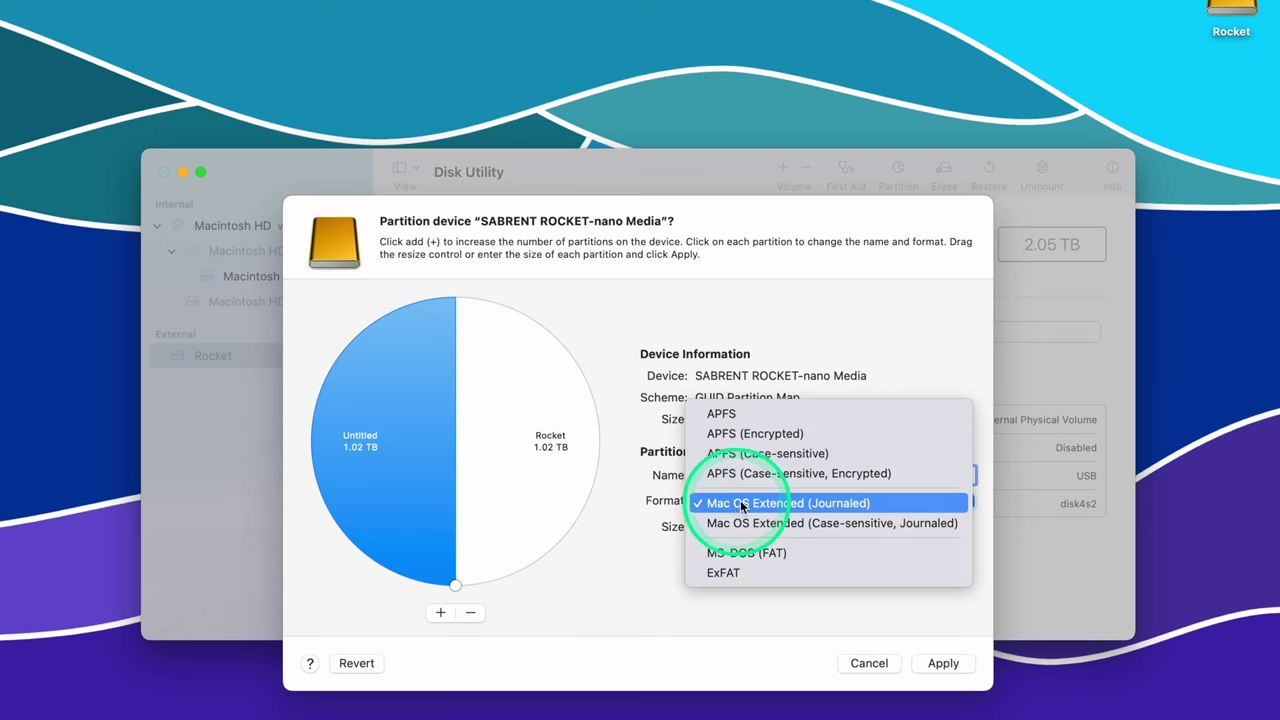
left_click(807, 503)
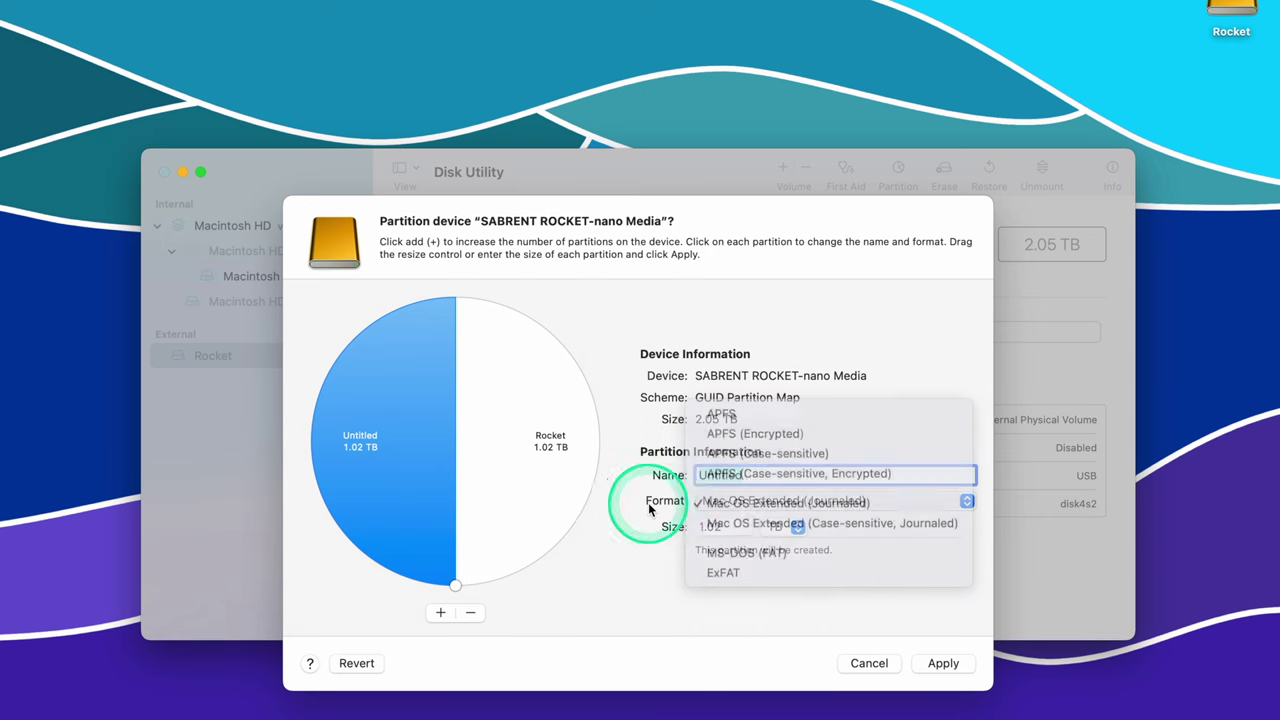
left_click(942, 663)
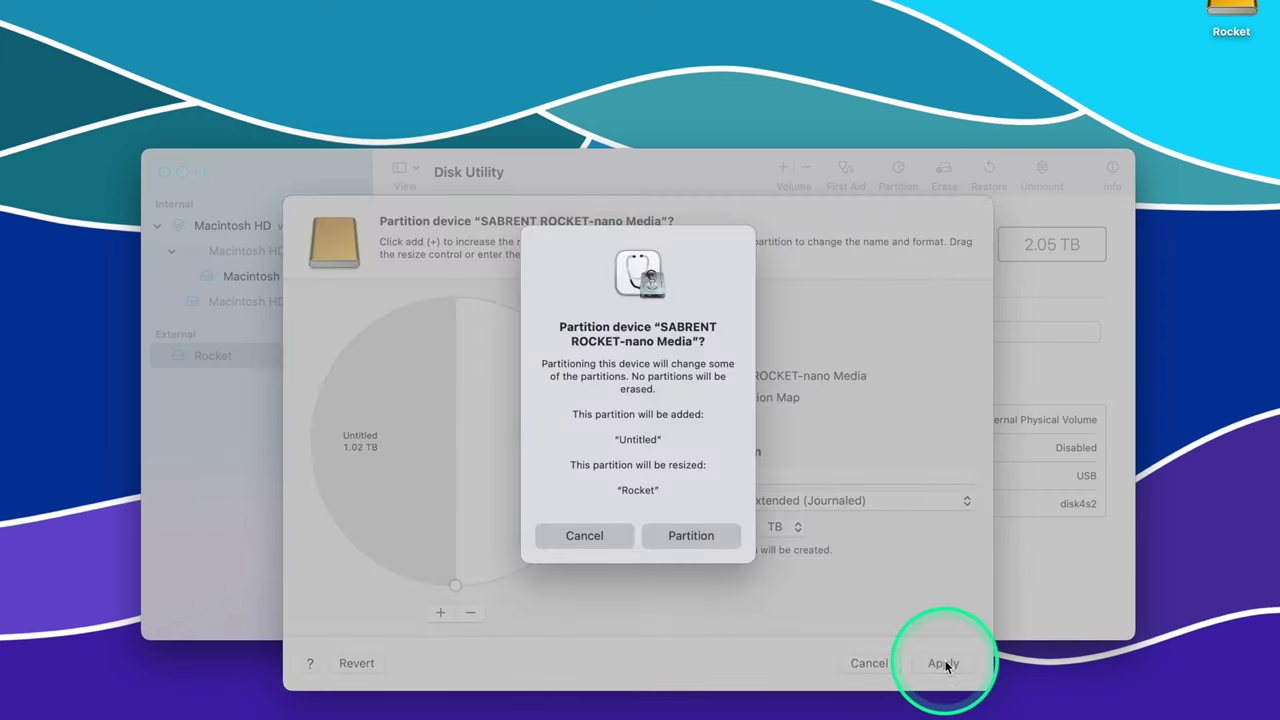
Confirm partitioning so Rocket shrinks to 1.02 TB, then dismiss the finished report.
left_click(701, 538)
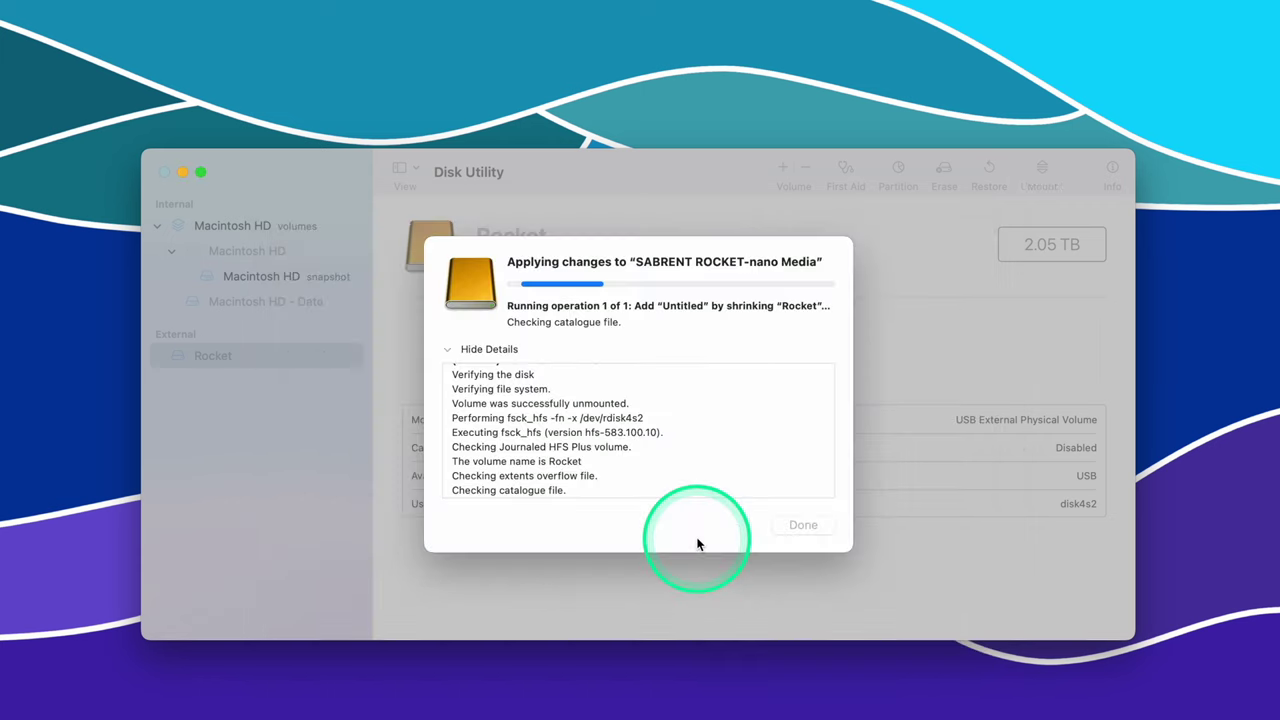
left_click(803, 524)
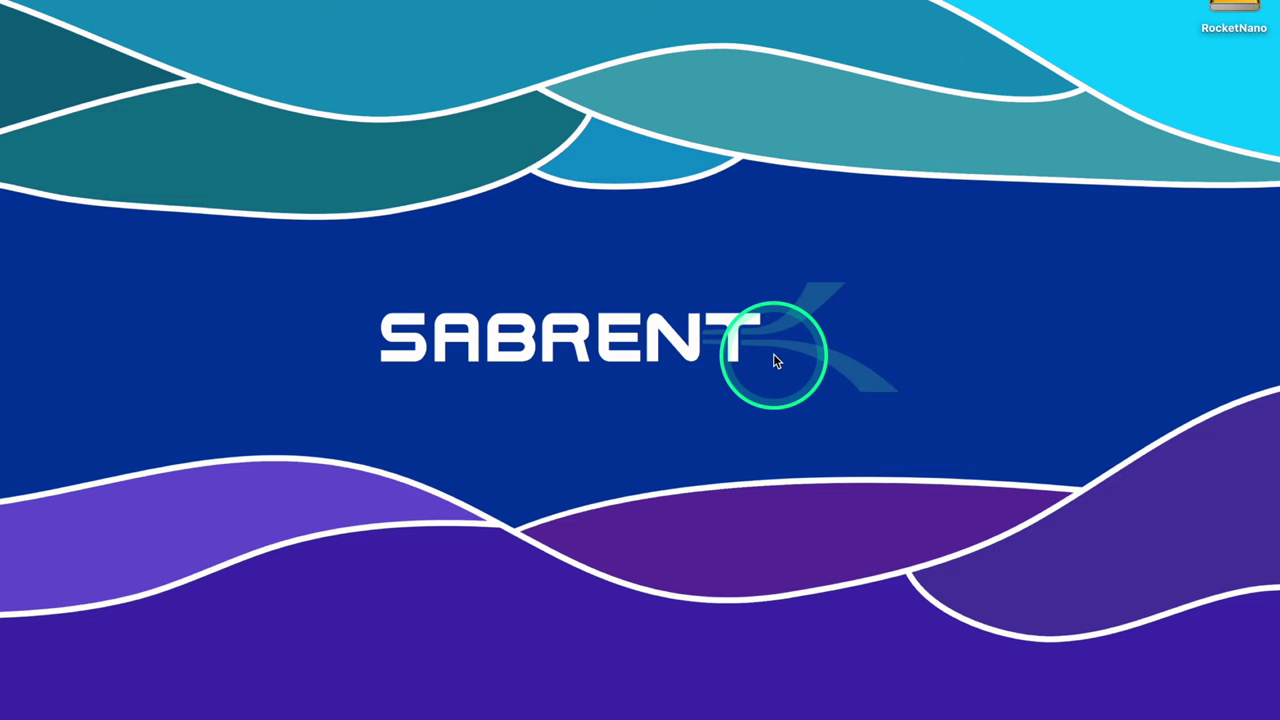
Relaunch Disk Utility from Spotlight by searching 'dis'.
key("super+space")
type("dis")
key("Return")
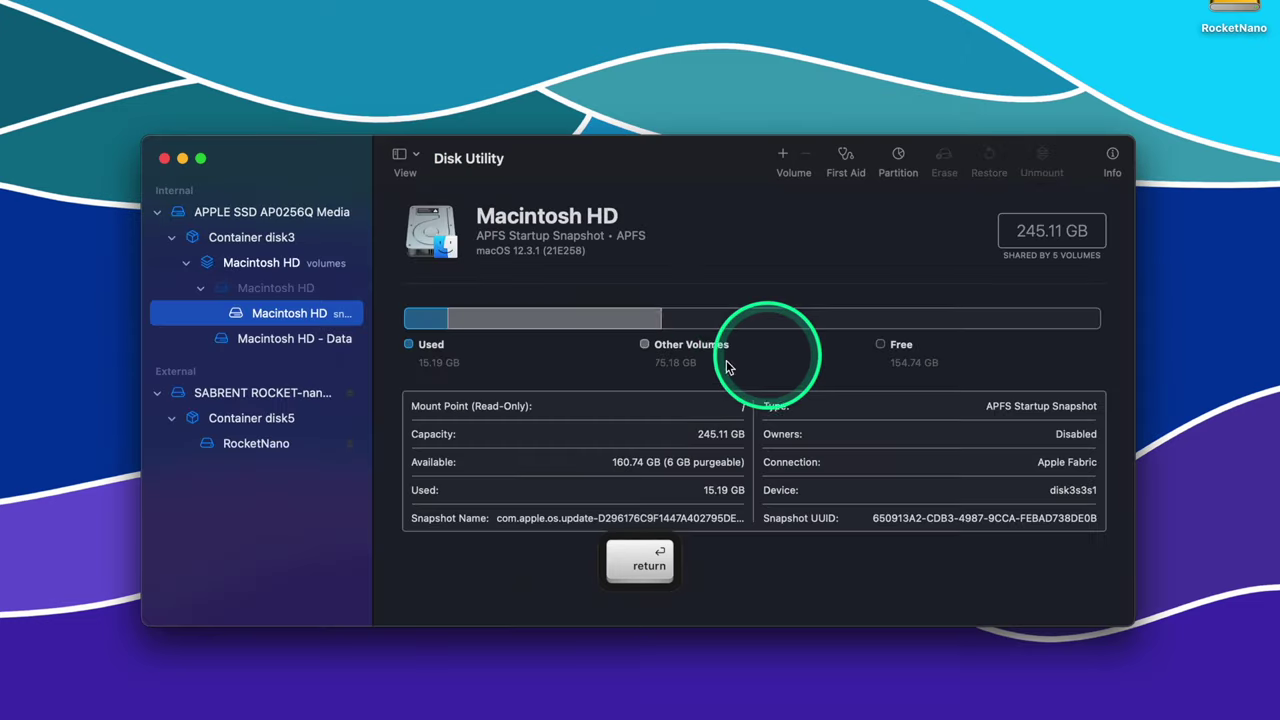
Show all devices and view Container disk5's details: APFS, 2.05 TB, 305.3 MB used.
left_click(413, 158)
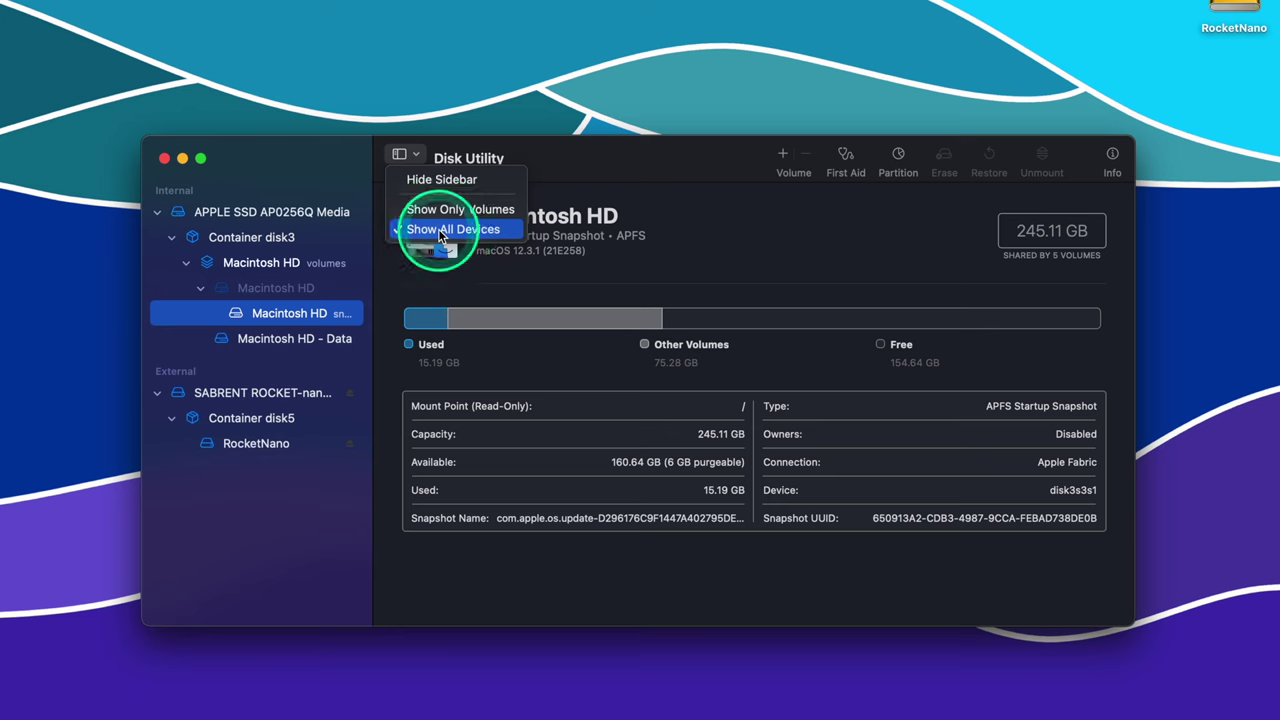
left_click(440, 232)
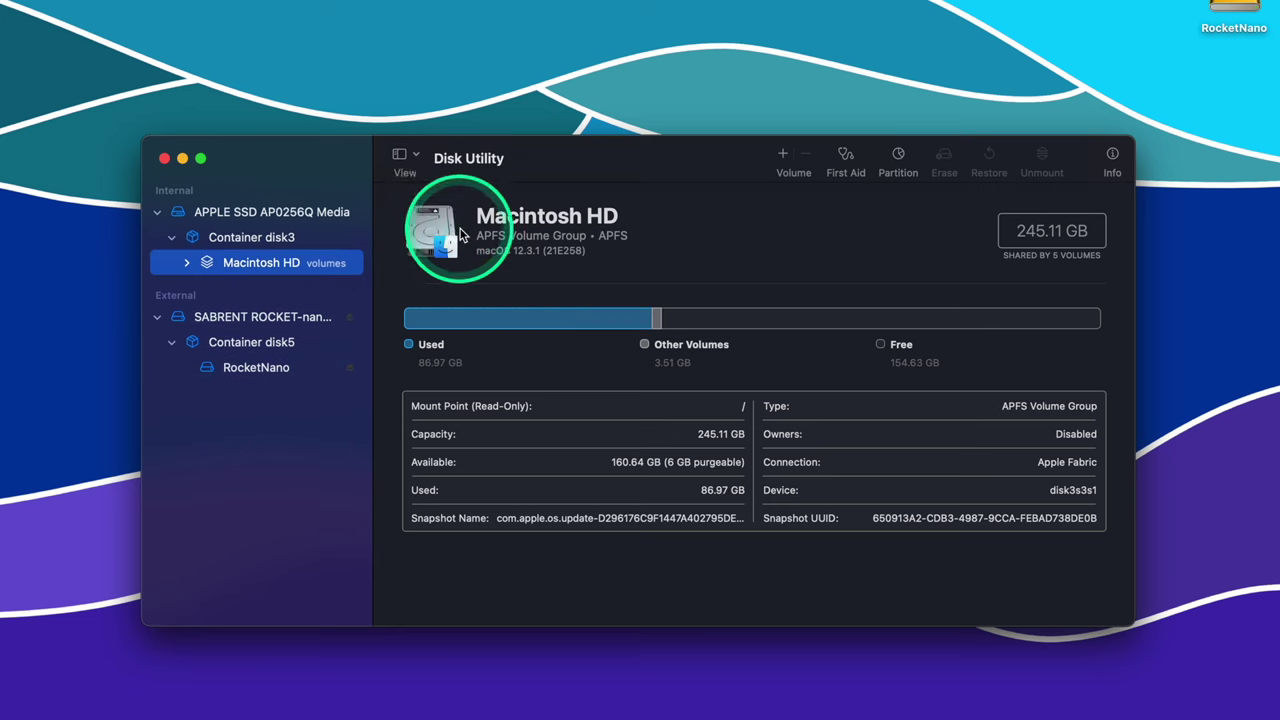
left_click(296, 316)
left_click(289, 343)
left_click(286, 367)
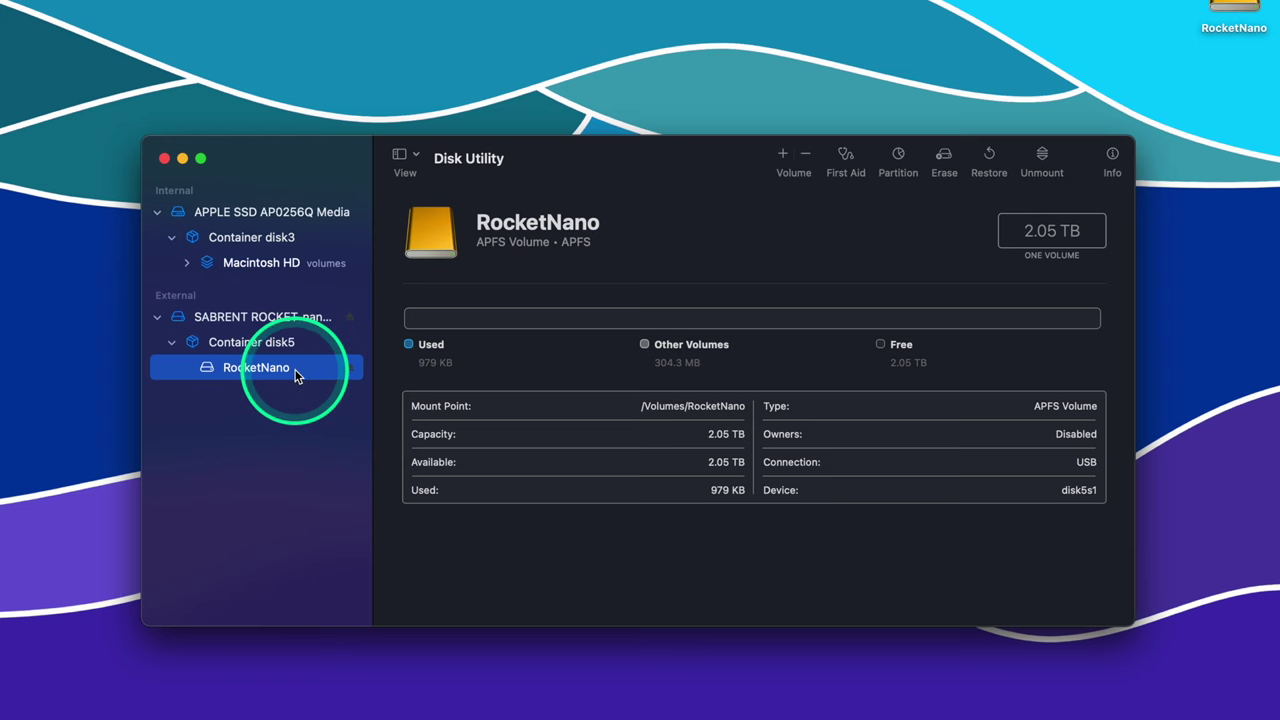
left_click(274, 345)
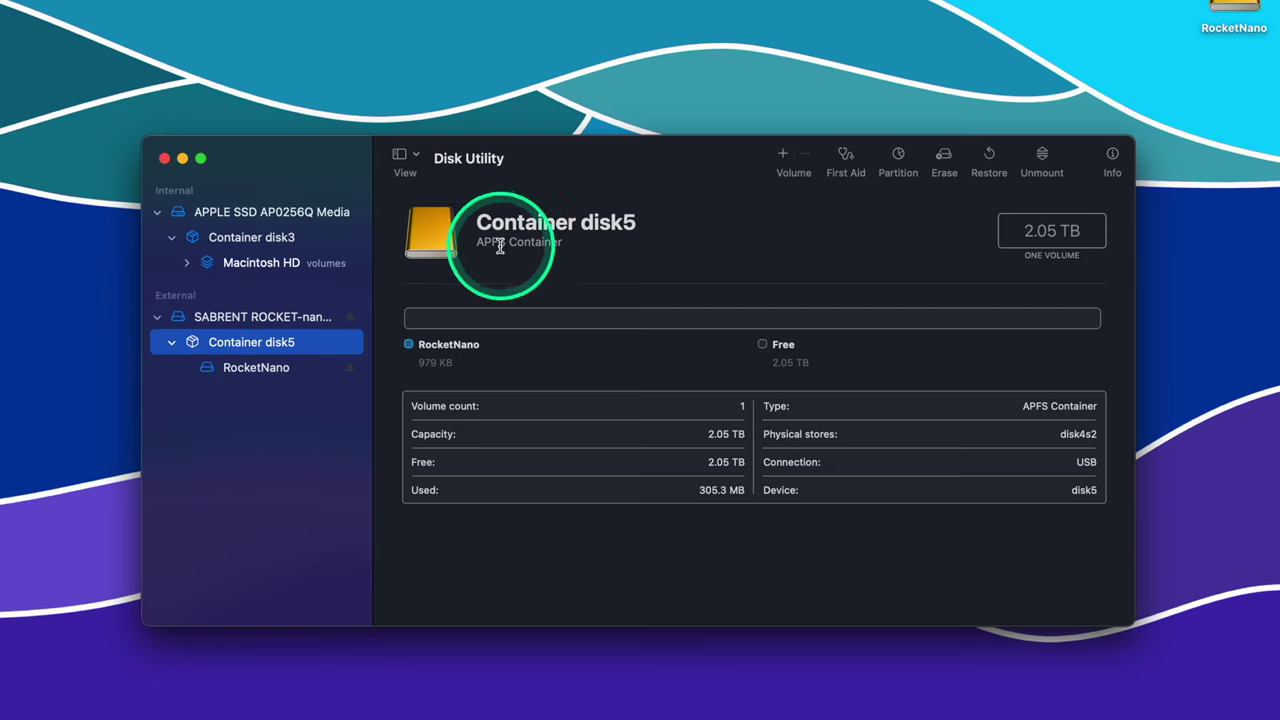
key("fn")
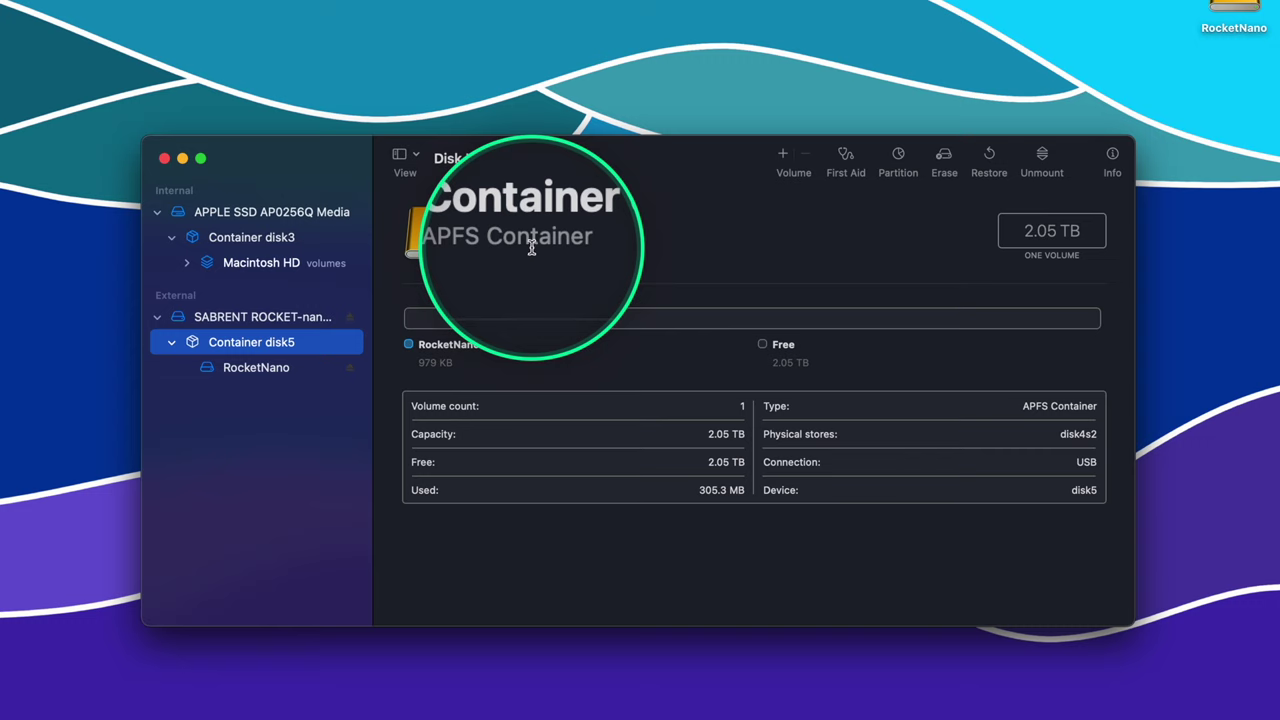
key("fn")
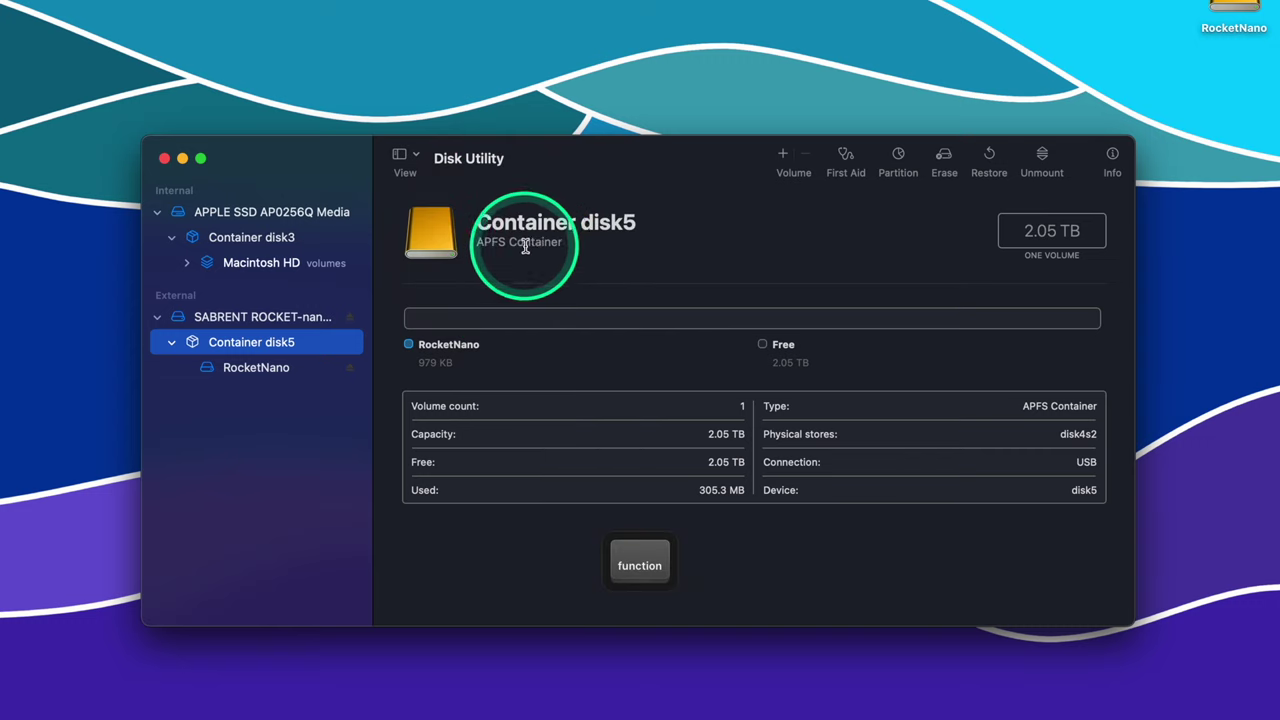
Begin adding an APFS volume named 'Name' to Container disk5, keeping the APFS format.
right_click(294, 344)
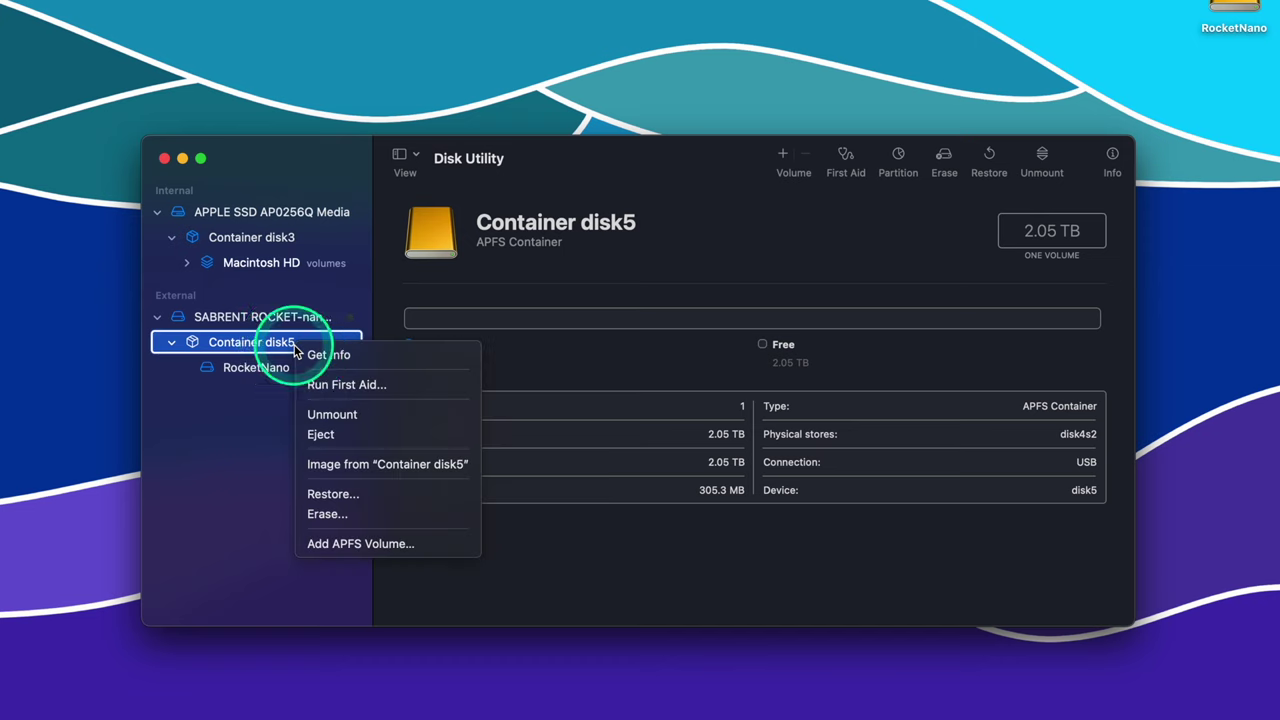
left_click(357, 548)
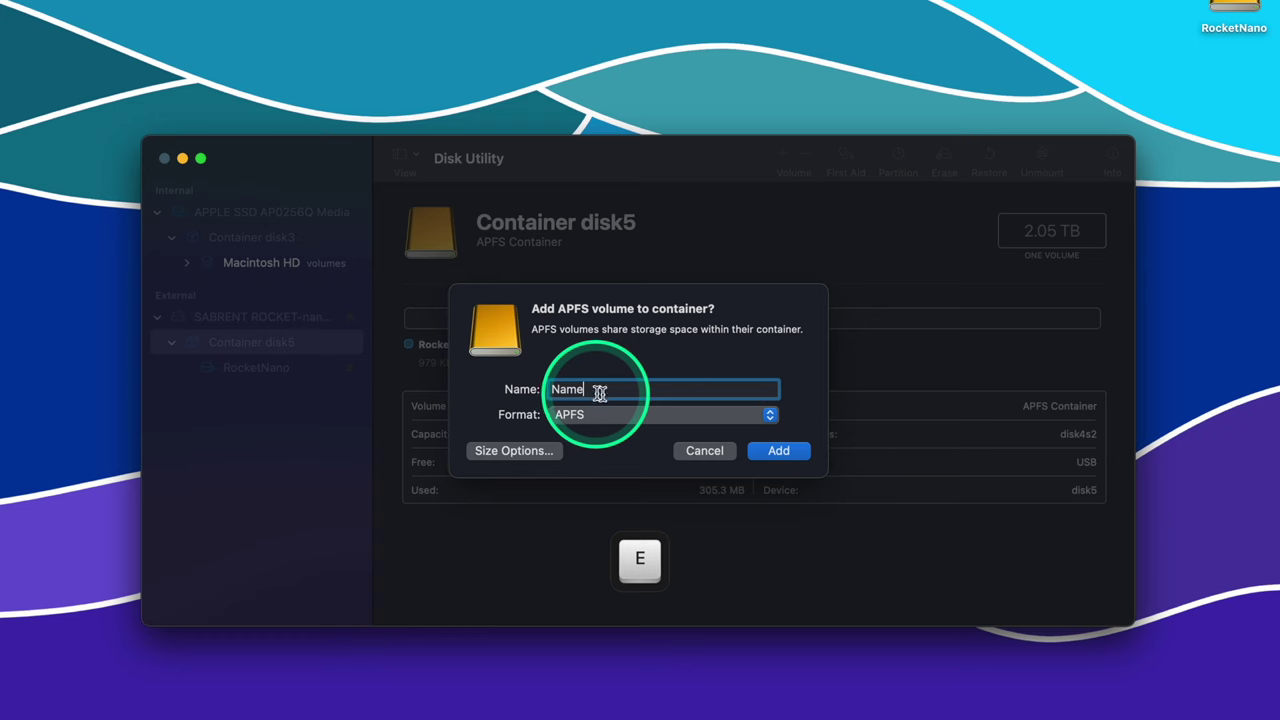
left_click(580, 416)
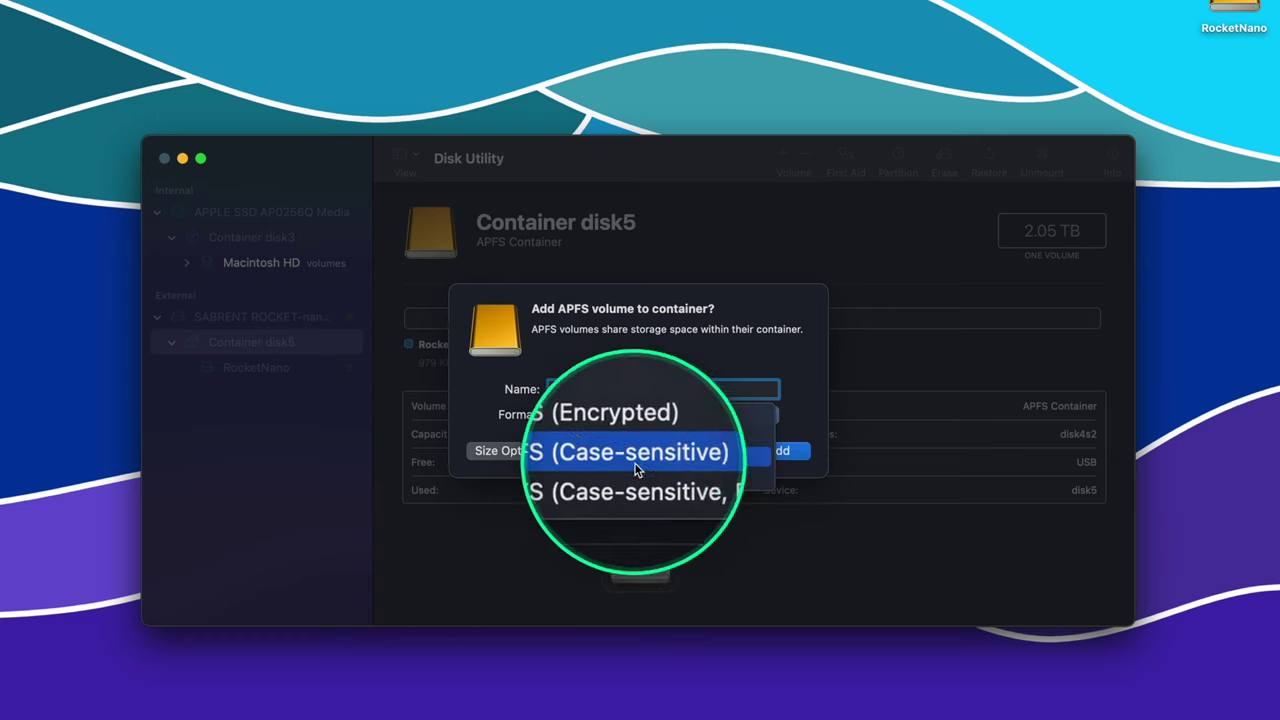
left_click(517, 433)
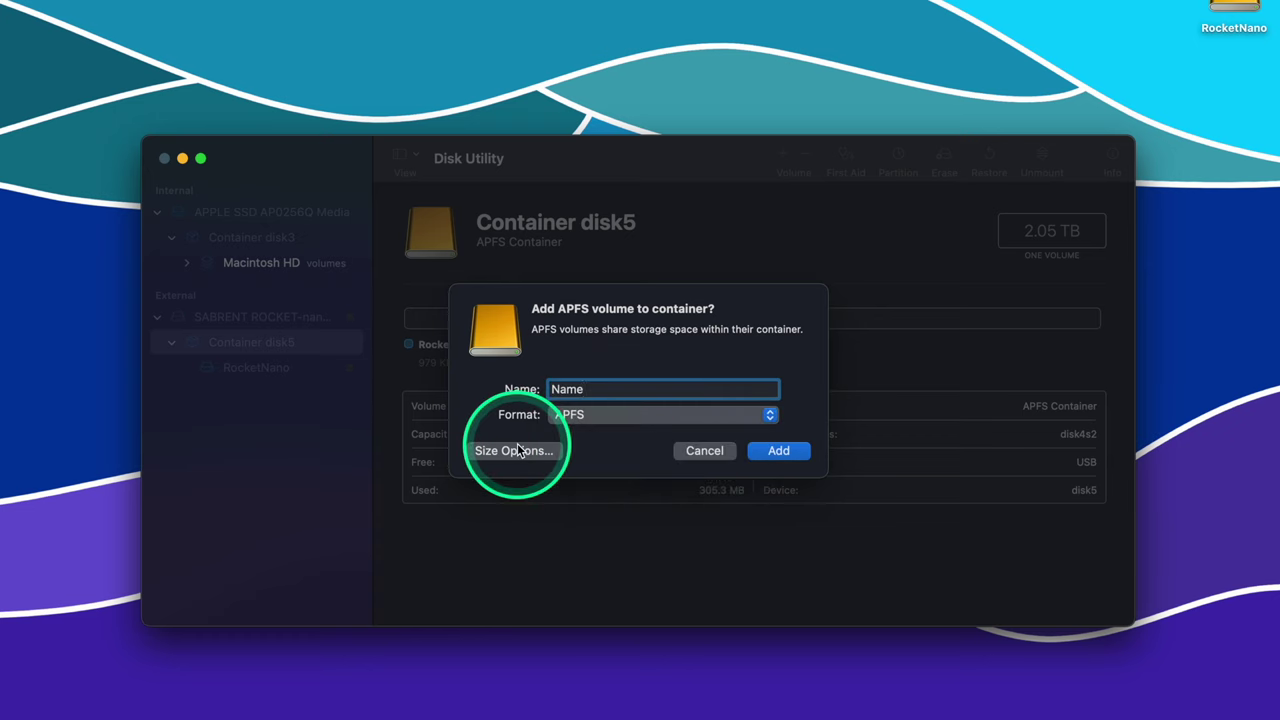
key("fn")
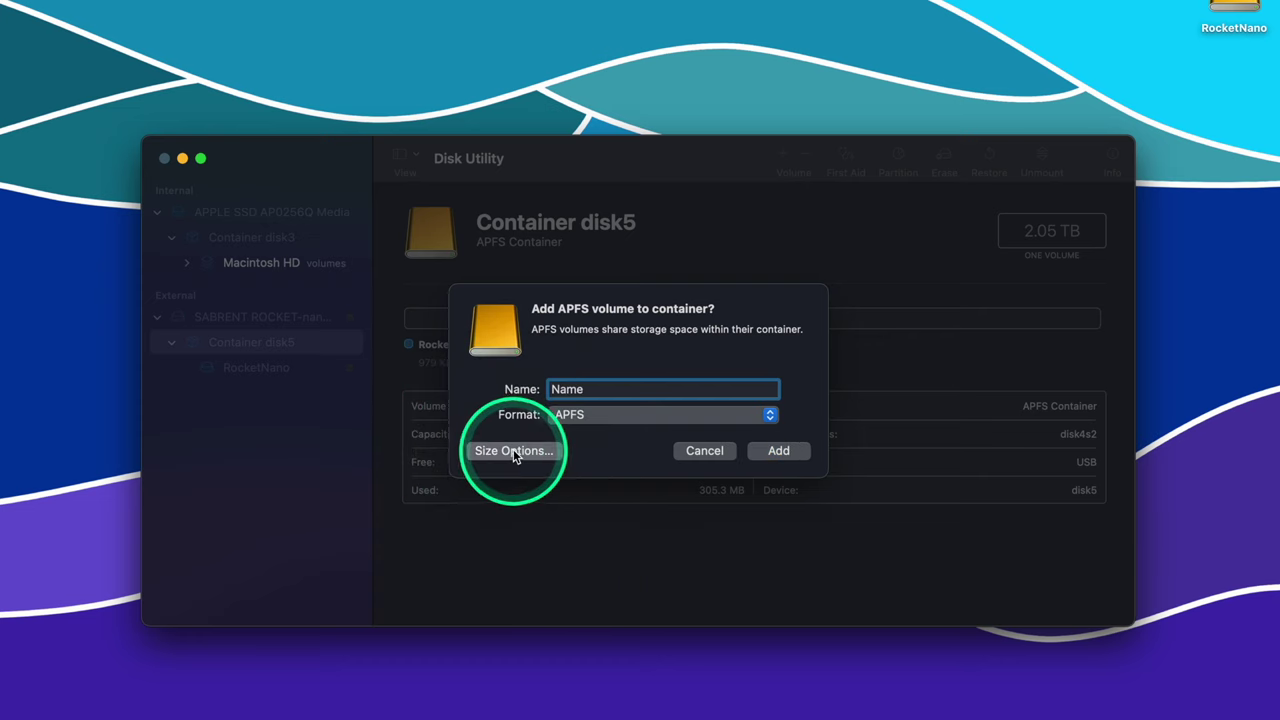
left_click(513, 451)
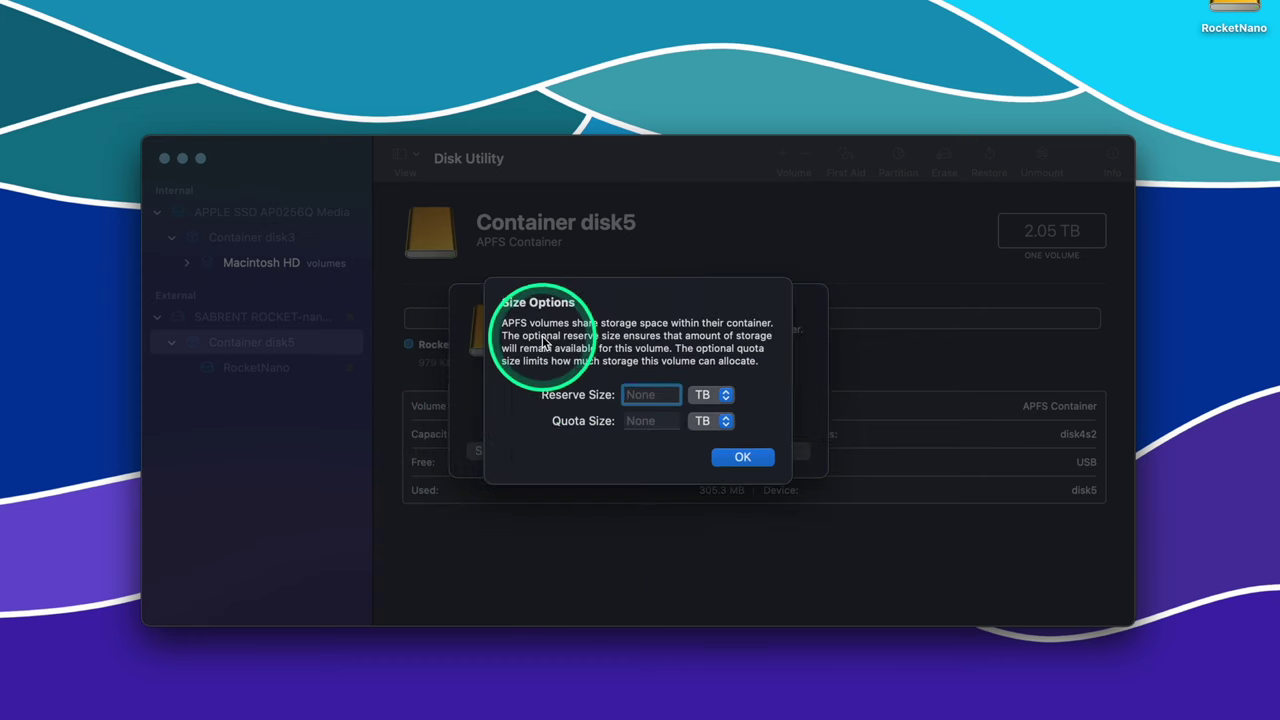
Set a 20 GB reserve size for the new volume.
key("fn")
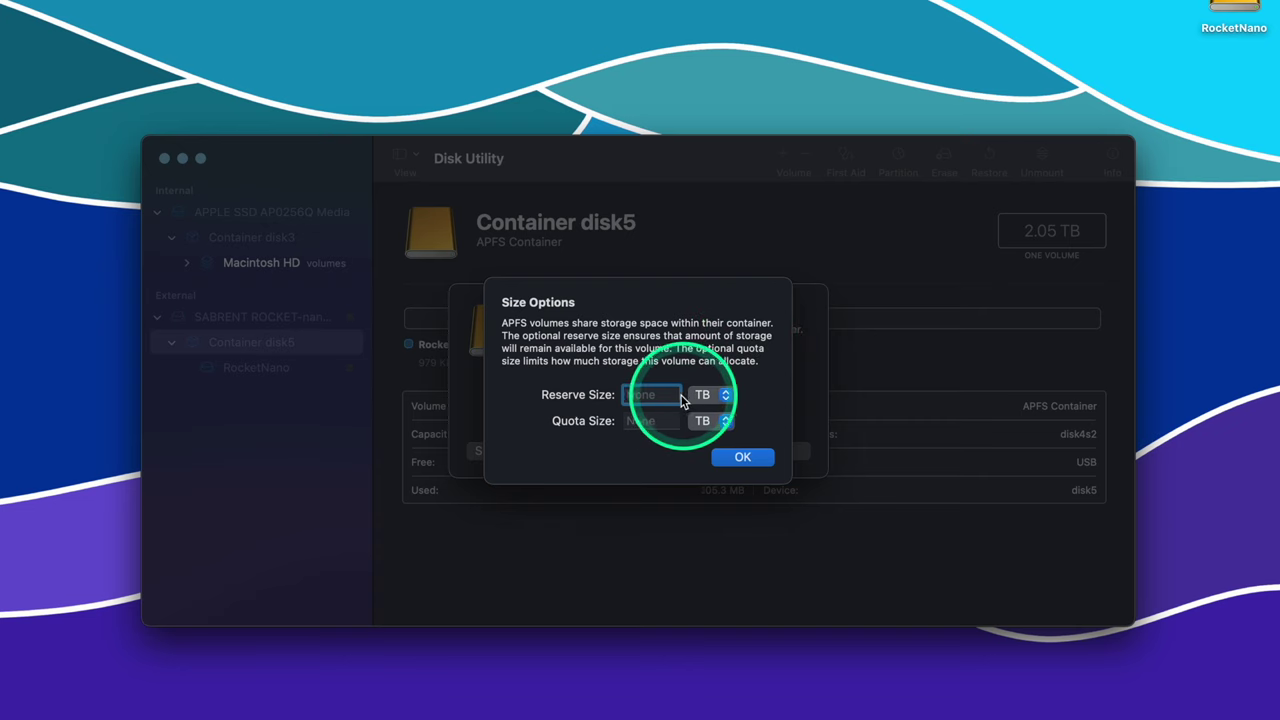
left_click(702, 395)
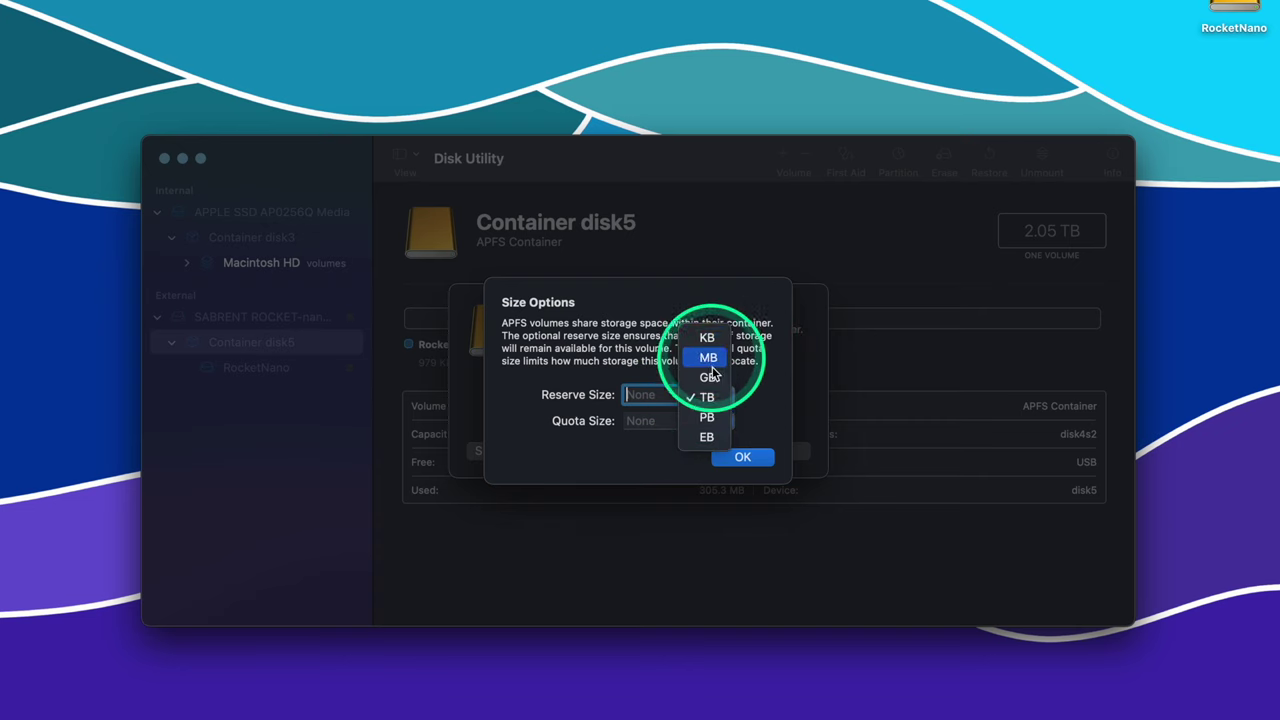
left_click(652, 376)
left_click(712, 421)
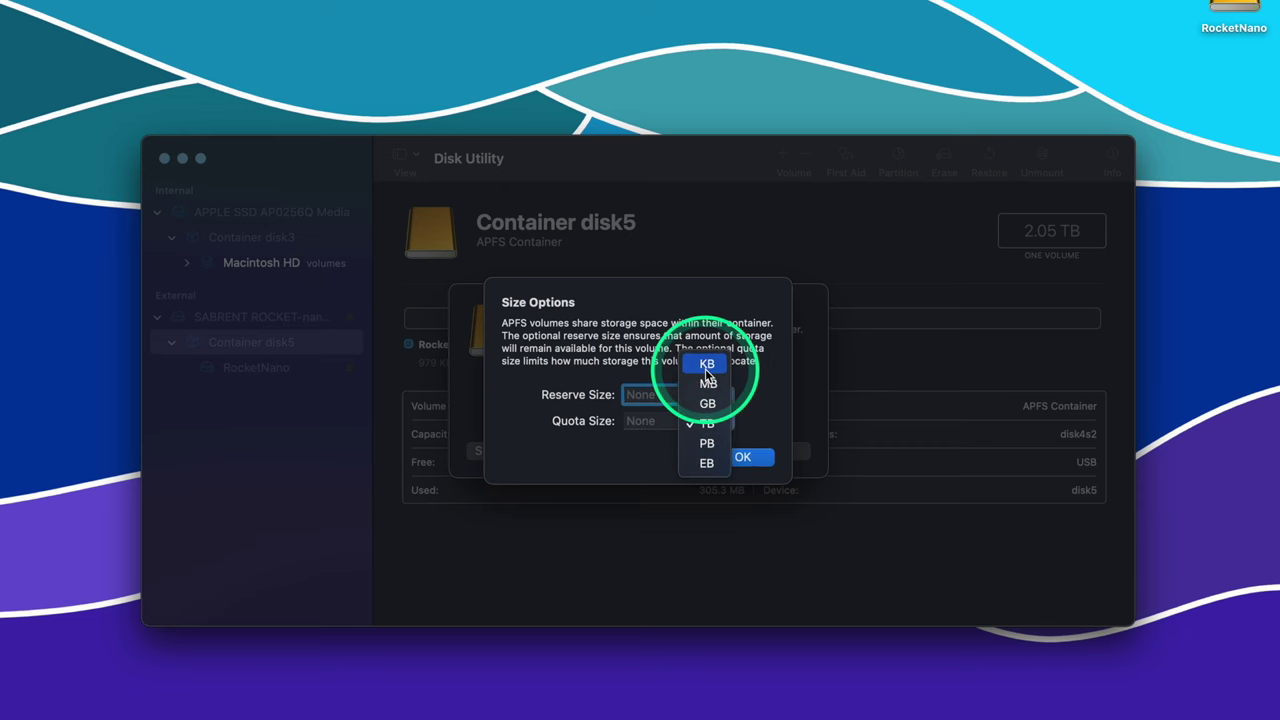
left_click(631, 368)
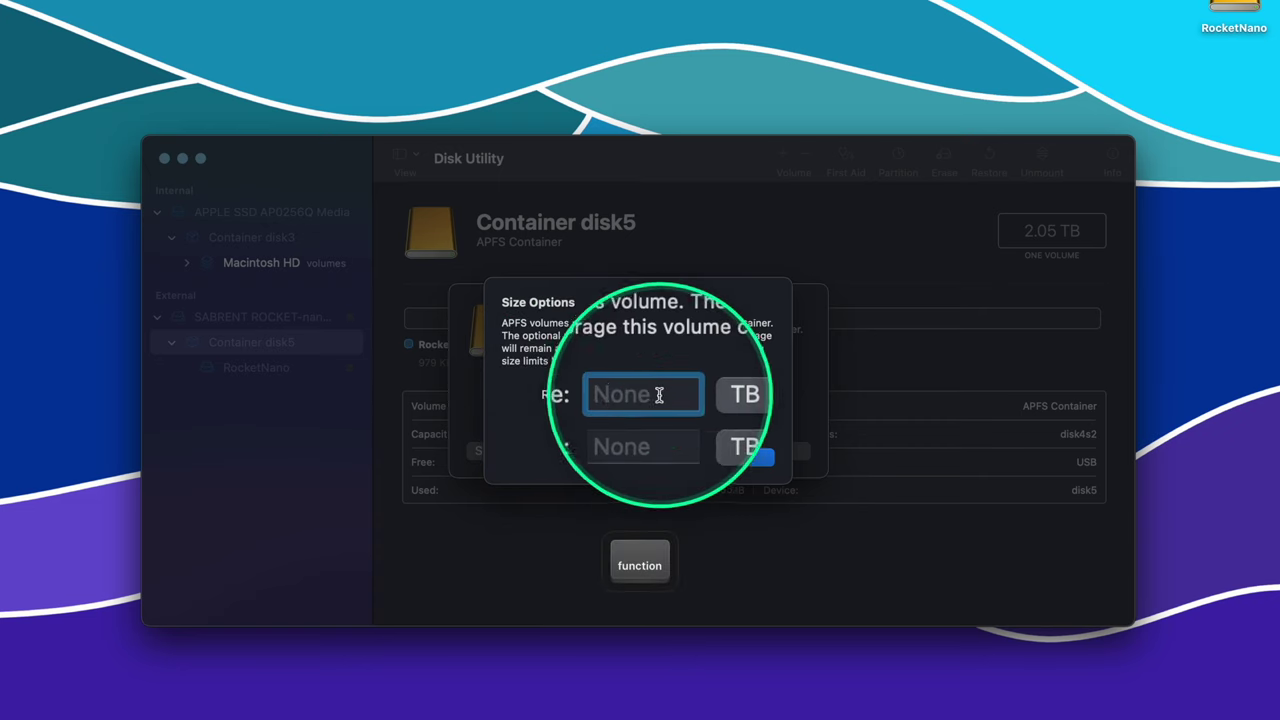
left_click(698, 395)
left_click(707, 377)
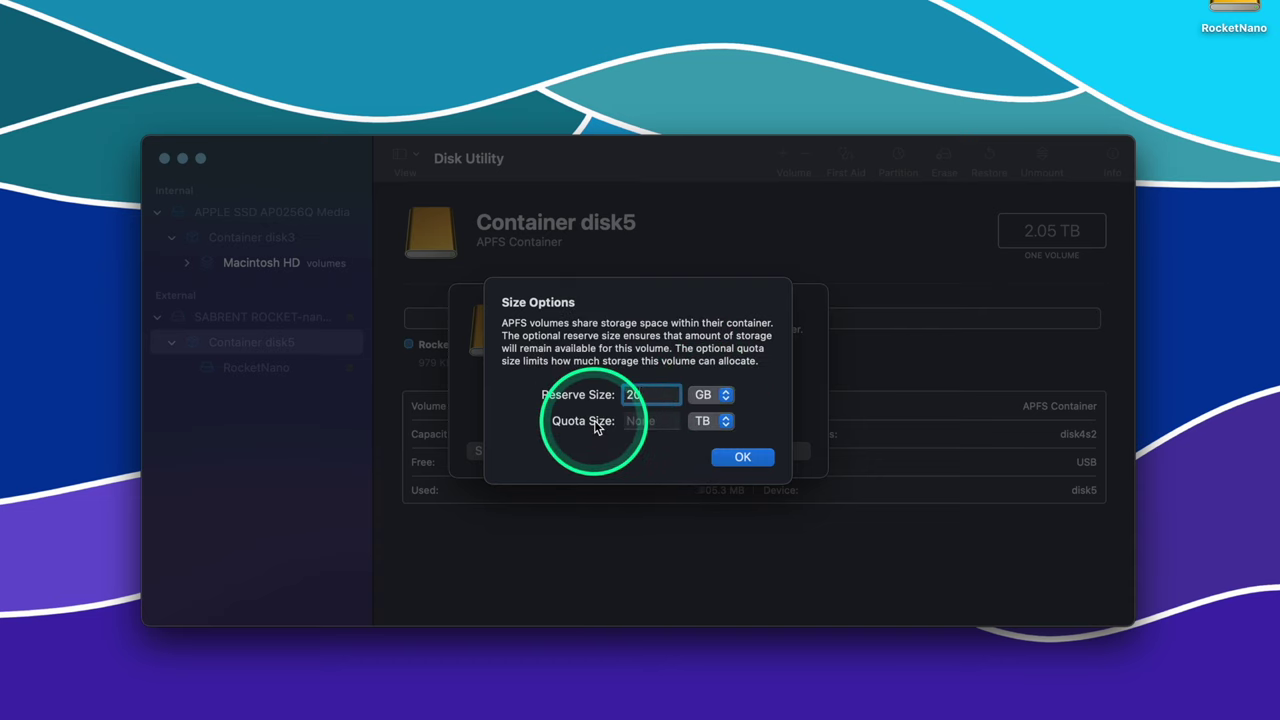
Set the quota unit to GB, confirm the size options, and add the volume.
left_click(706, 421)
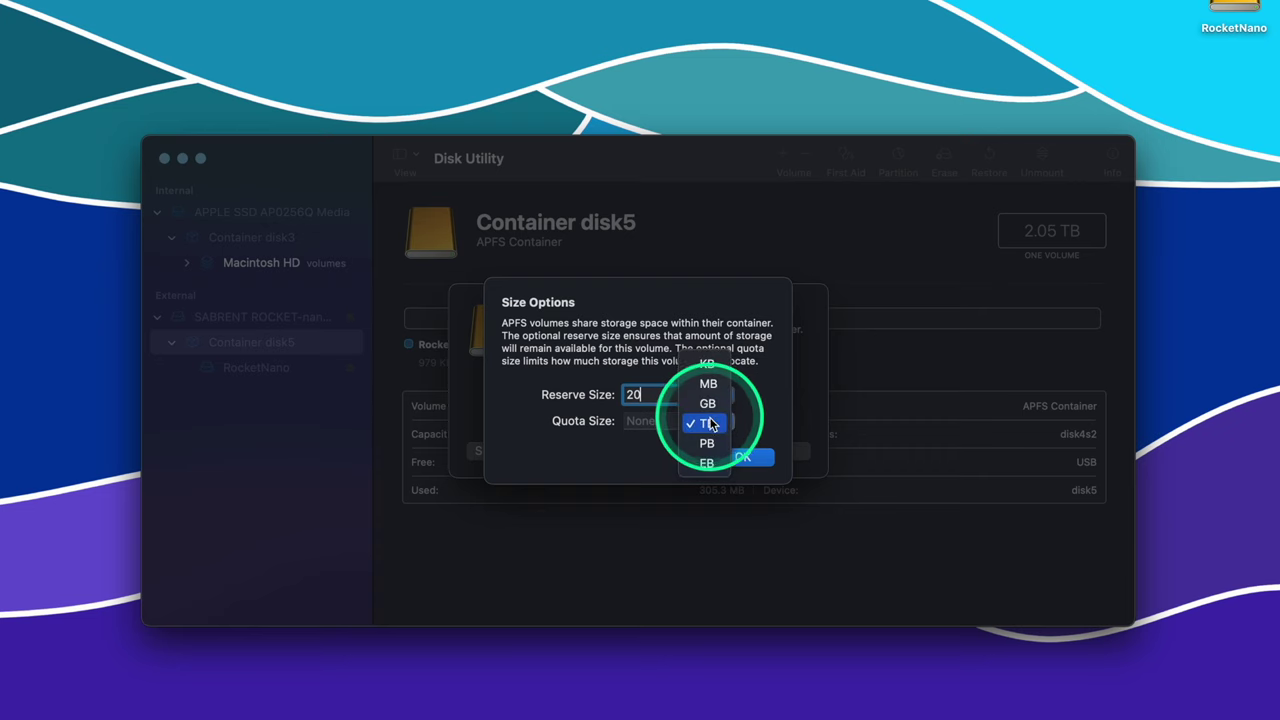
left_click(708, 424)
left_click(710, 421)
left_click(707, 403)
left_click(663, 421)
left_click(742, 456)
left_click(778, 449)
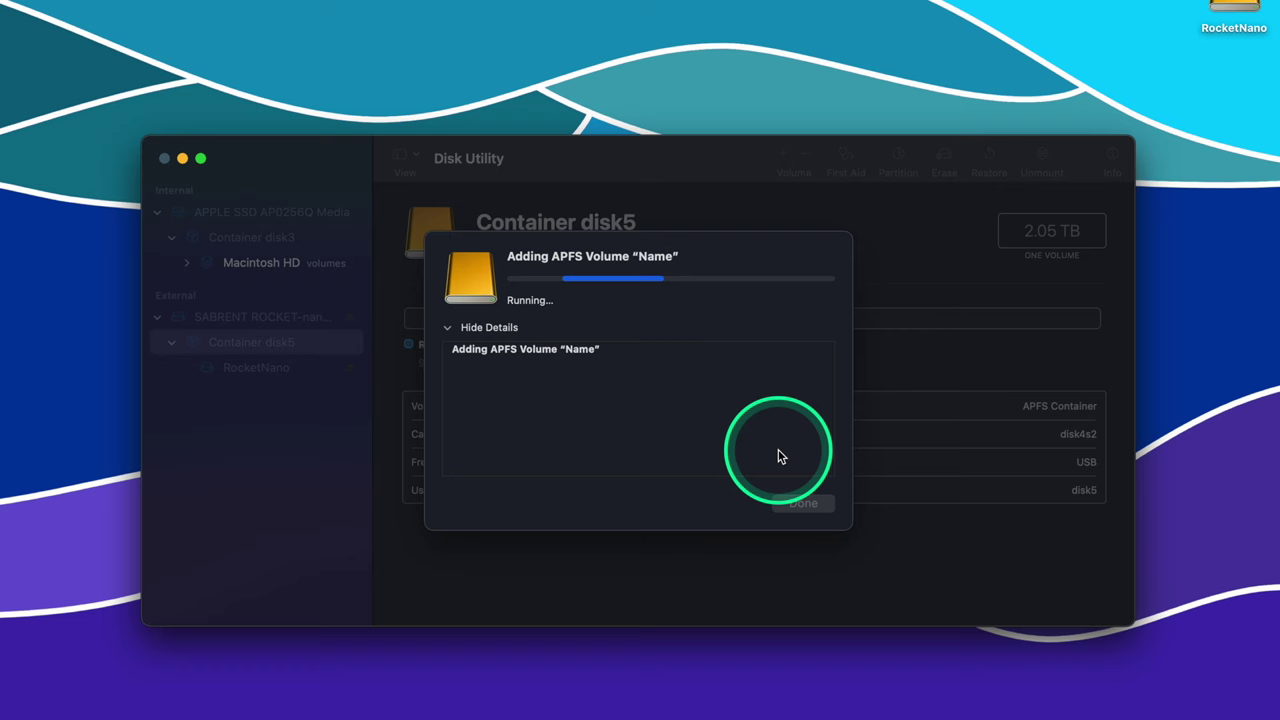